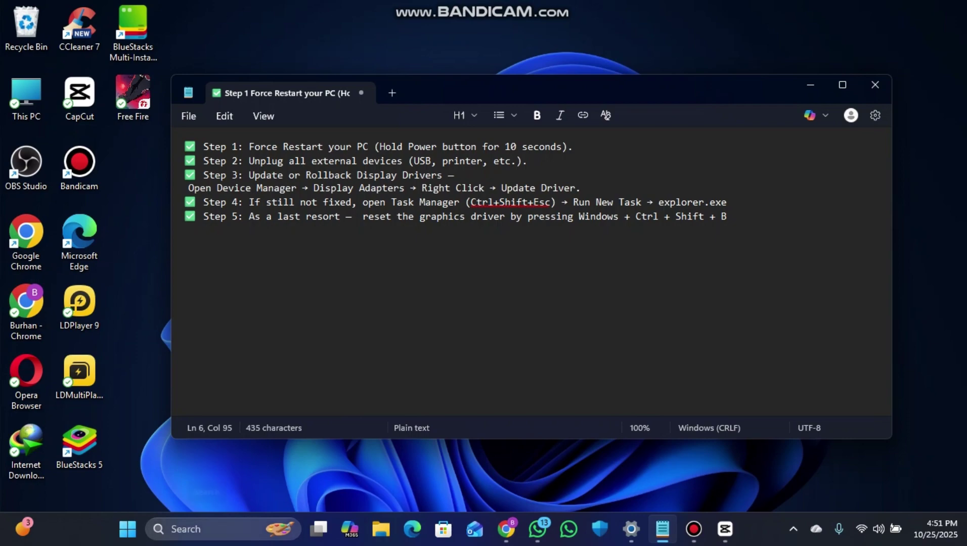
- Search Windows for 'diplay d' and then 'Display Adapters', taken from the notes
{"action": "left_click", "coordinate": [202, 529]}
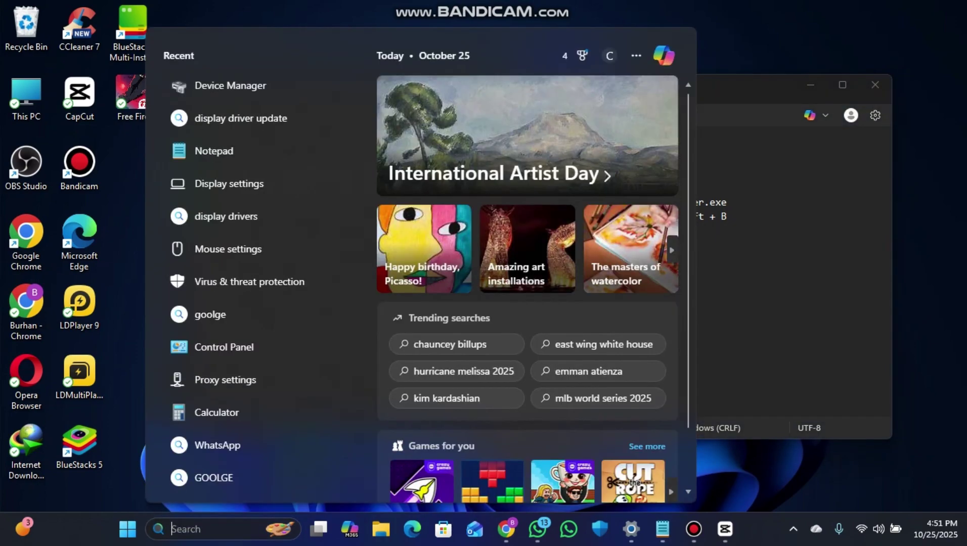
{"action": "type", "text": "dipl"}
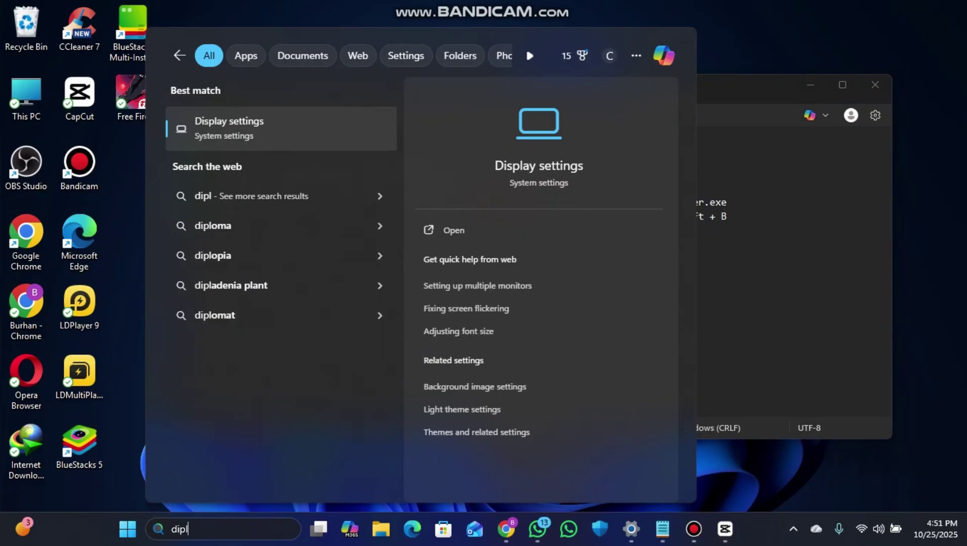
{"action": "type", "text": "a"}
{"action": "type", "text": "y d"}
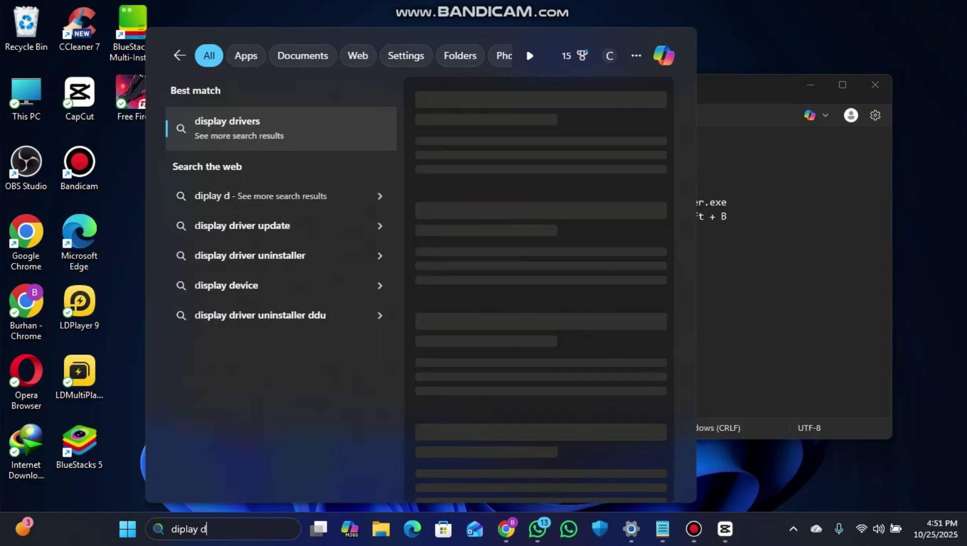
{"action": "key", "text": "Escape"}
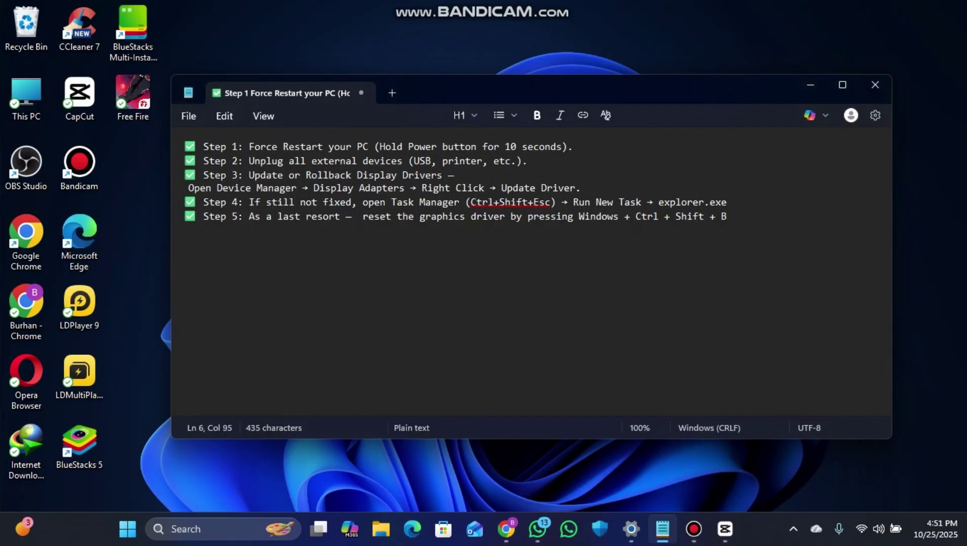
{"action": "left_click", "coordinate": [314, 188]}
{"action": "left_click_drag", "start_coordinate": [313, 187], "coordinate": [405, 188]}
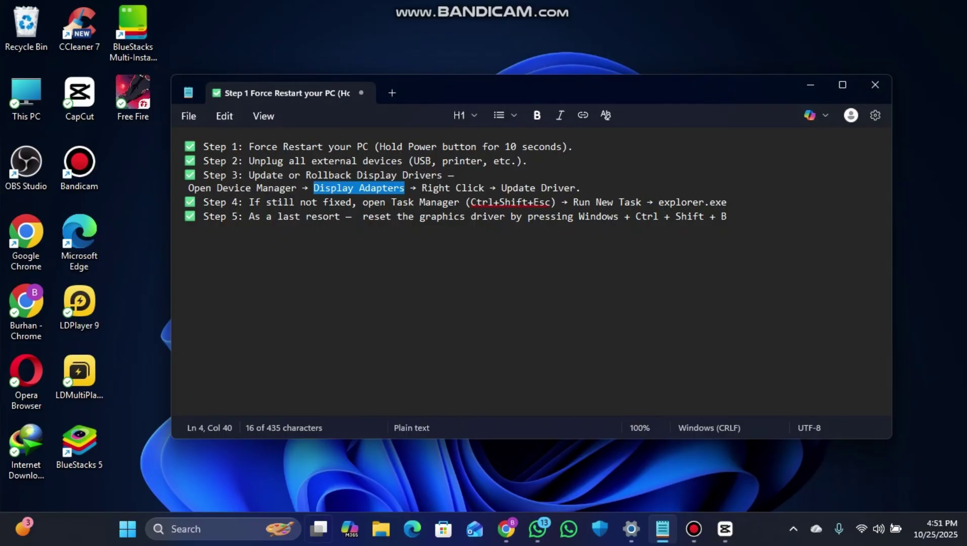
{"action": "key", "text": "super+s"}
{"action": "type", "text": "Display Adapters"}
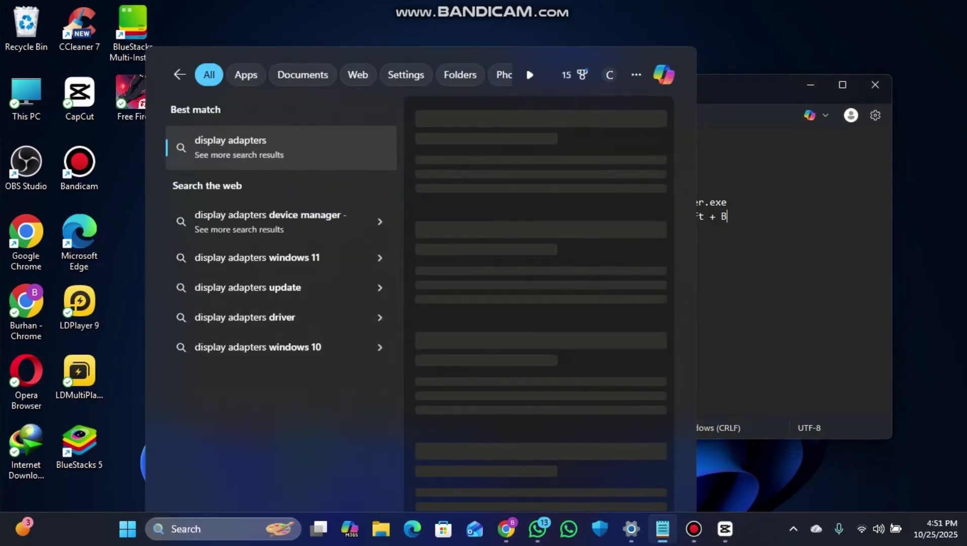
{"action": "key", "text": "Escape"}
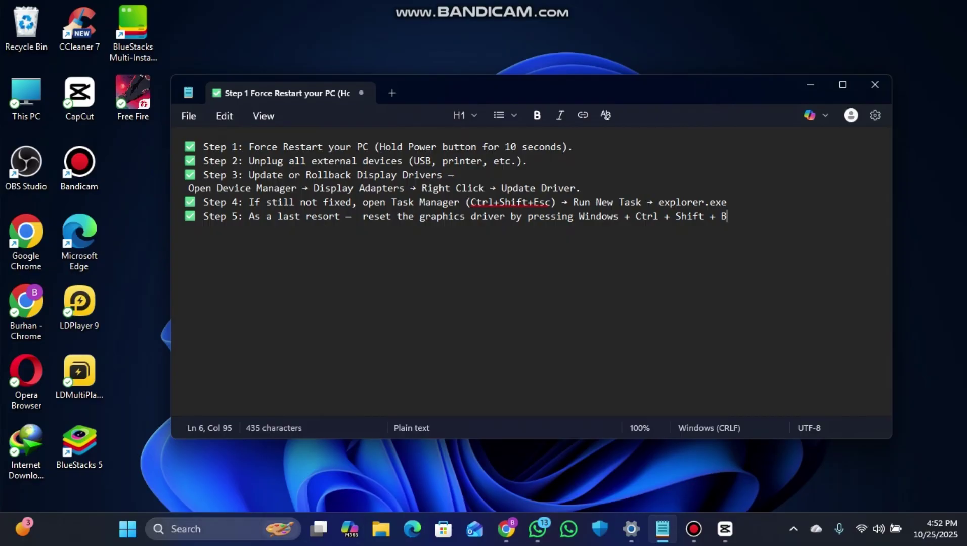
- Search 'dis' and launch Device Manager from the results
{"action": "key", "text": "super+s"}
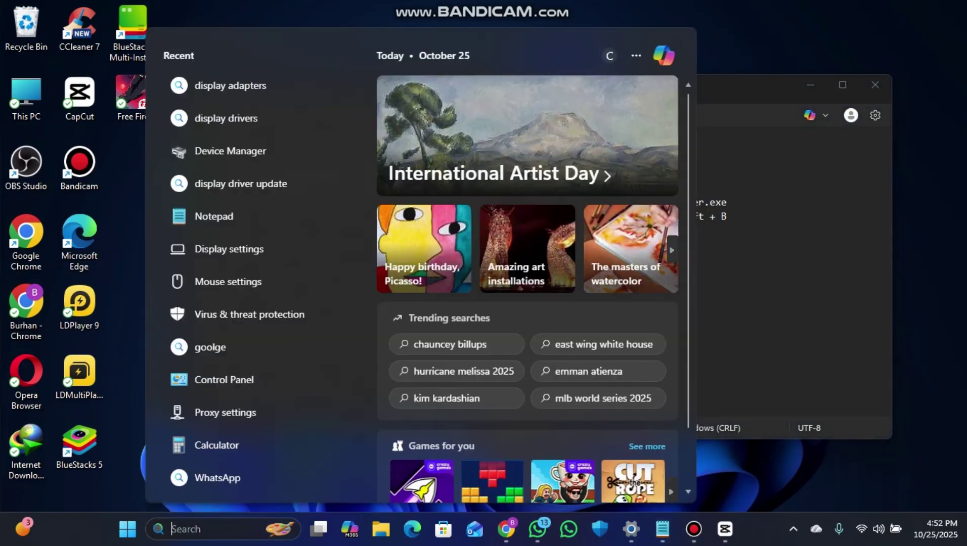
{"action": "type", "text": "display settings"}
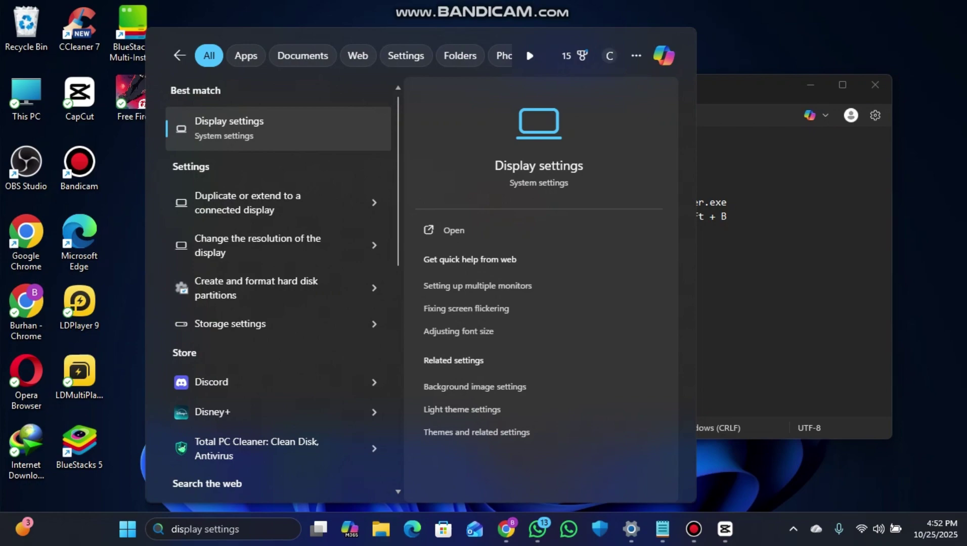
{"action": "key", "text": "BackSpace"}
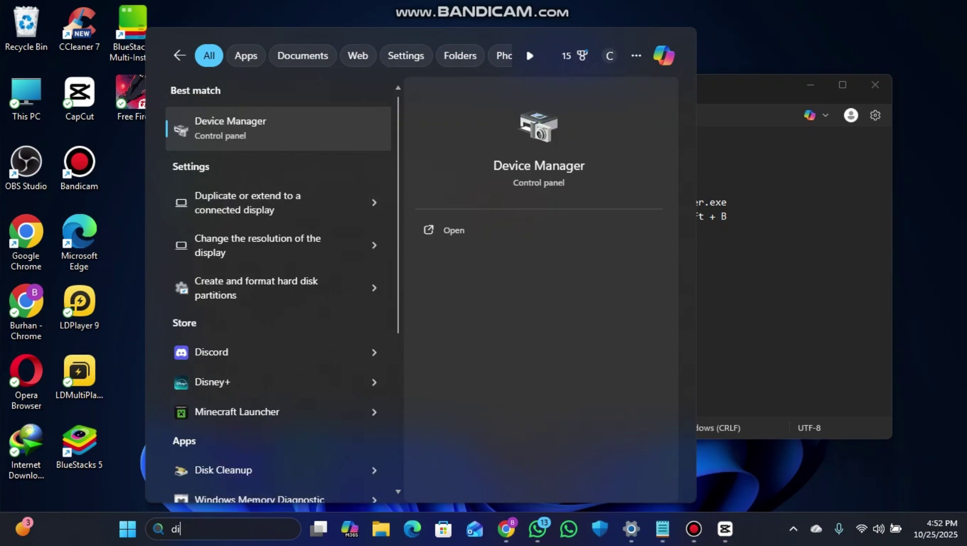
{"action": "key", "text": "Return"}
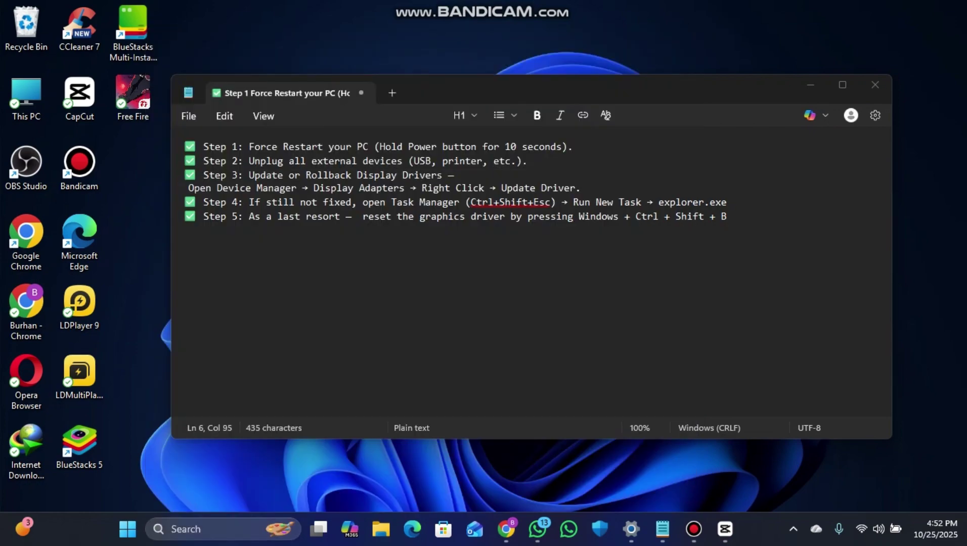
- Auto-update the Intel(R) UHD Graphics 620 driver under Display adapters; best driver already installed
{"action": "left_click_drag", "start_coordinate": [235, 41], "coordinate": [380, 265]}
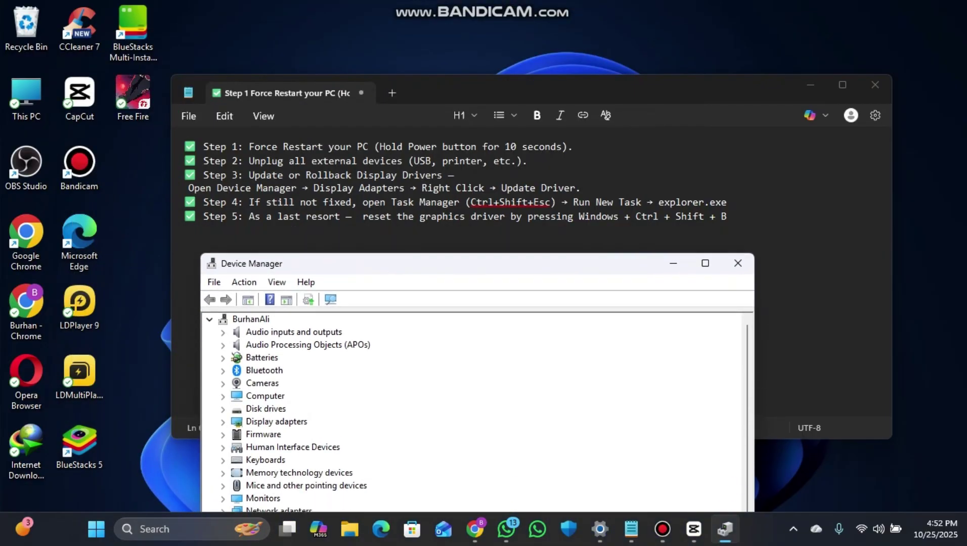
{"action": "left_click_drag", "start_coordinate": [385, 264], "coordinate": [375, 96]}
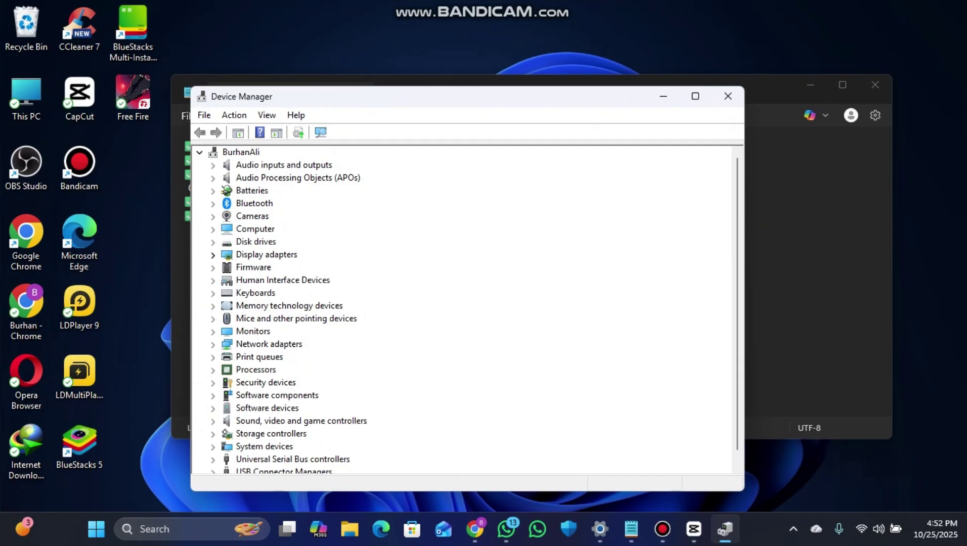
{"action": "left_click", "coordinate": [213, 254]}
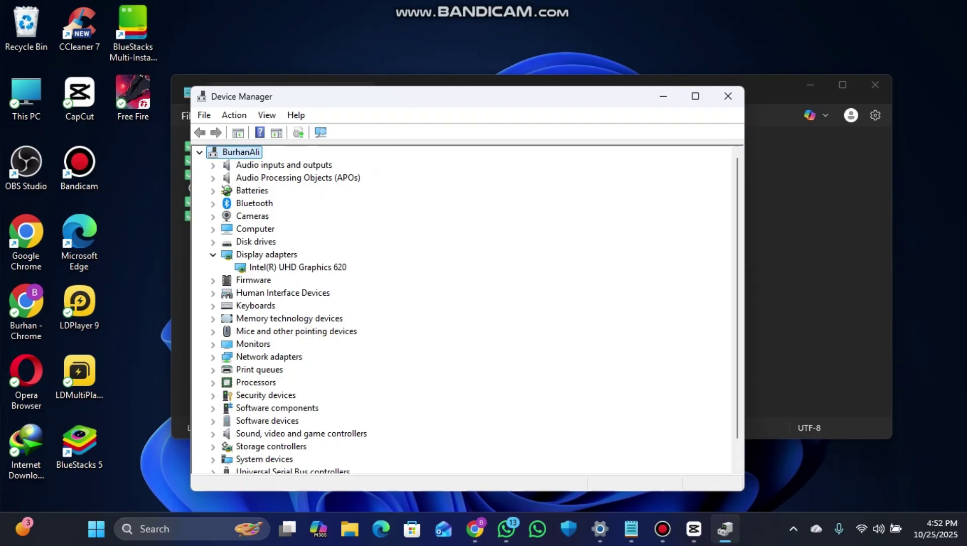
{"action": "right_click", "coordinate": [293, 267]}
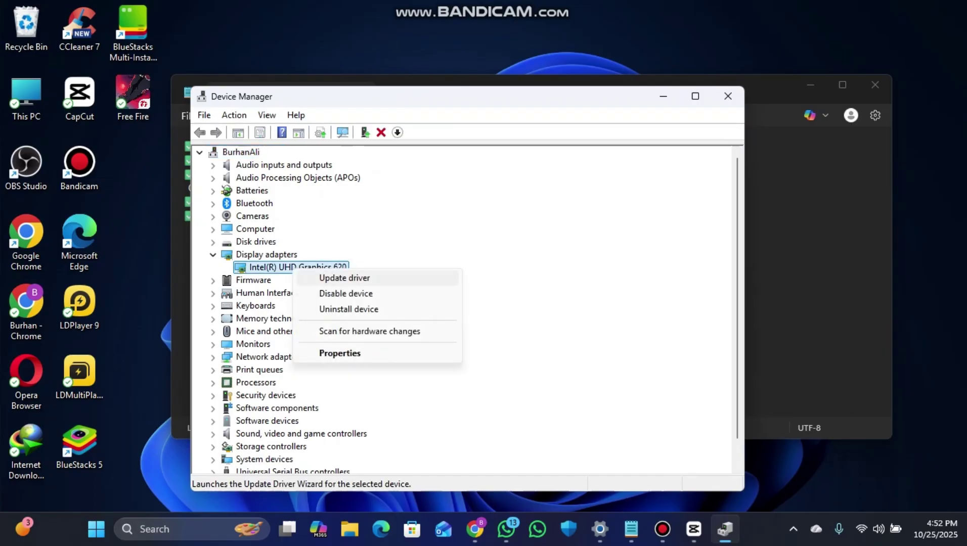
{"action": "left_click", "coordinate": [344, 278]}
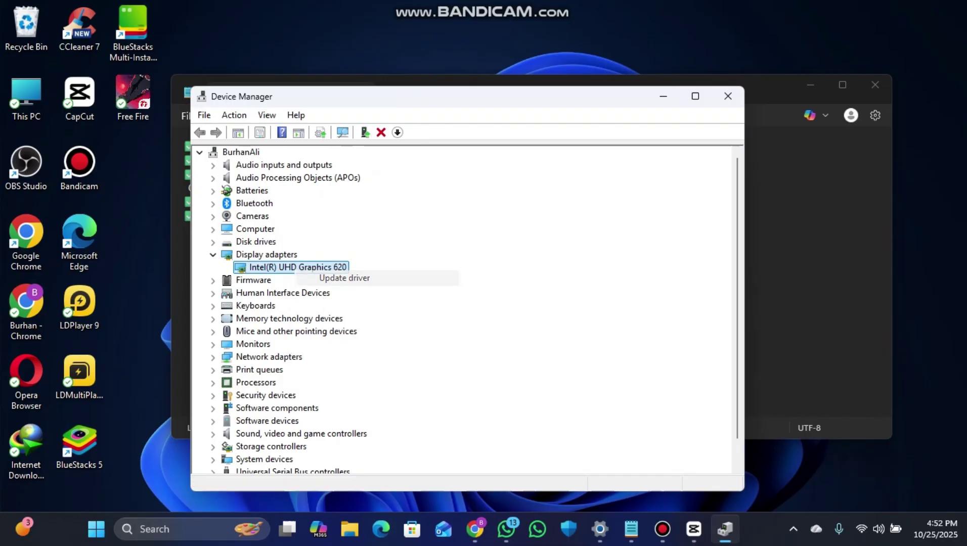
{"action": "left_click", "coordinate": [344, 278]}
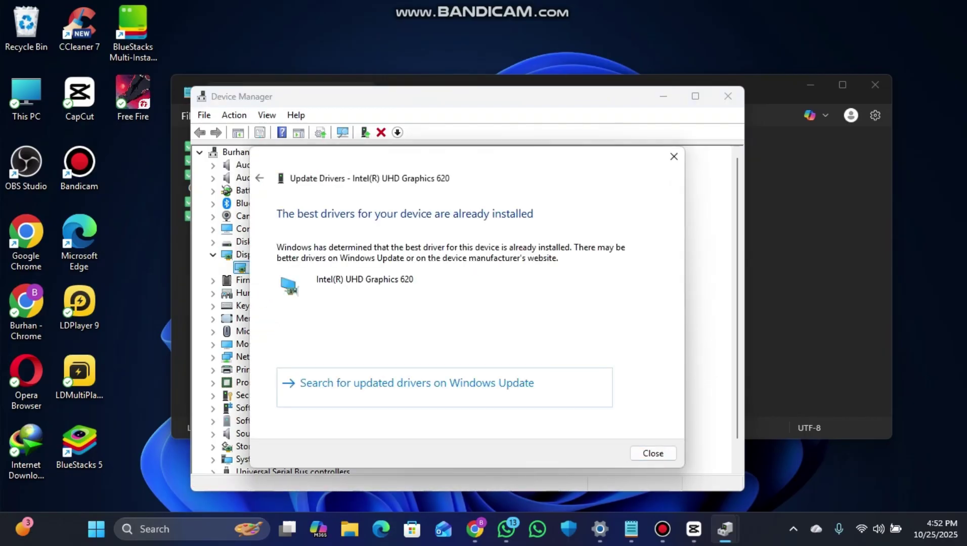
{"action": "left_click", "coordinate": [654, 453]}
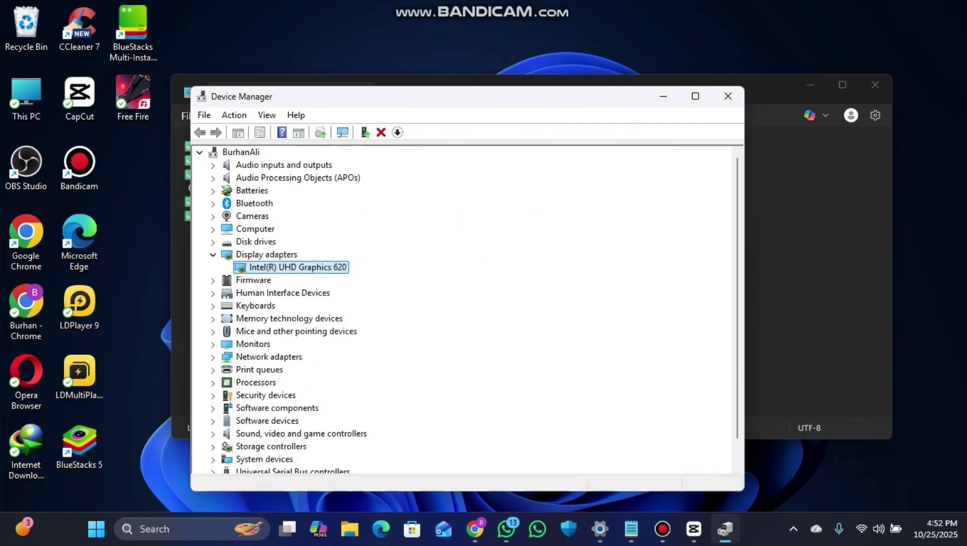
- Close Device Manager and bring up Task Manager from the taskbar menu
{"action": "left_click", "coordinate": [728, 96]}
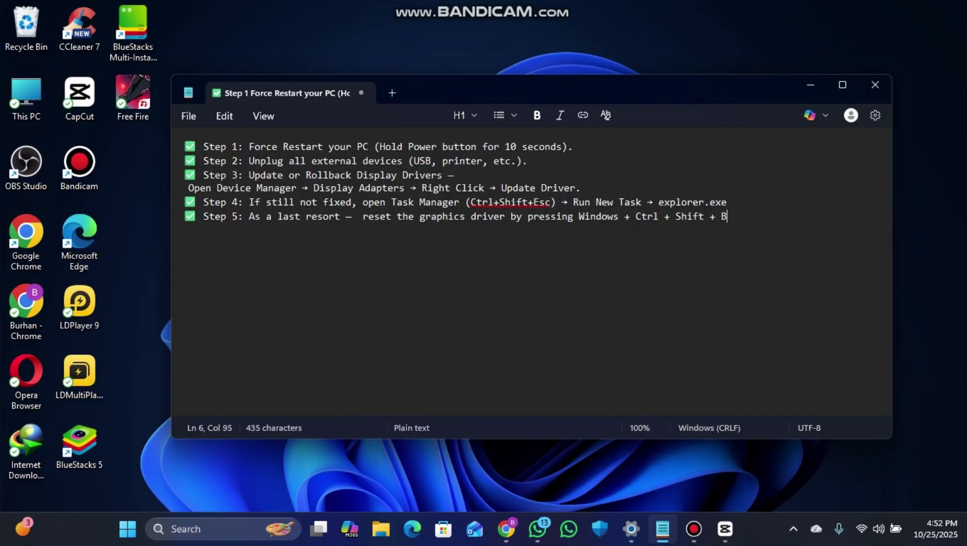
{"action": "key", "text": "ctrl+shift+Escape"}
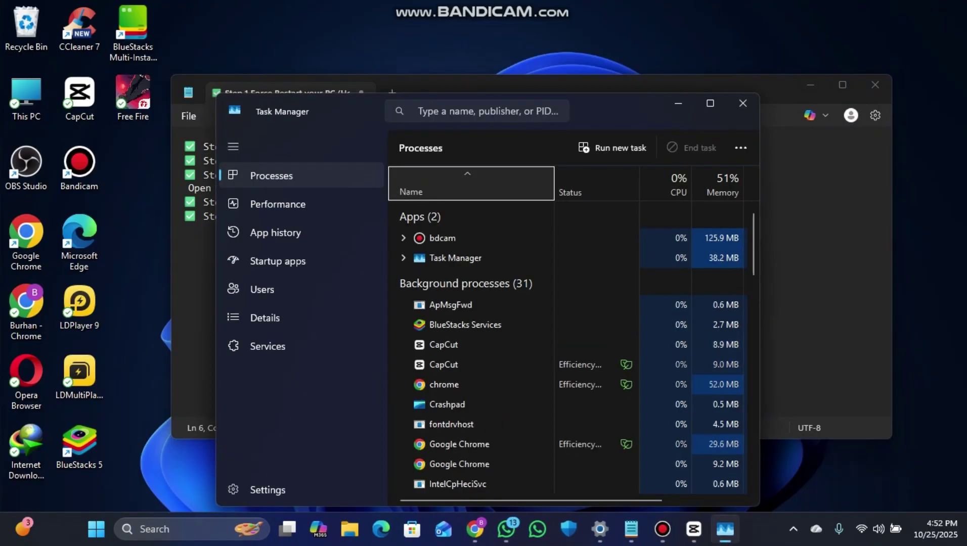
{"action": "left_click", "coordinate": [742, 103]}
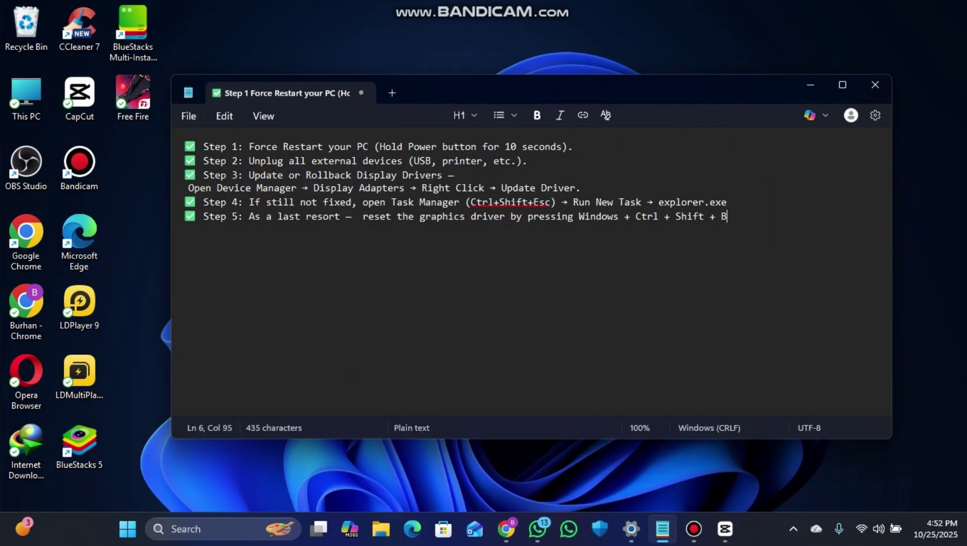
{"action": "right_click", "coordinate": [749, 528]}
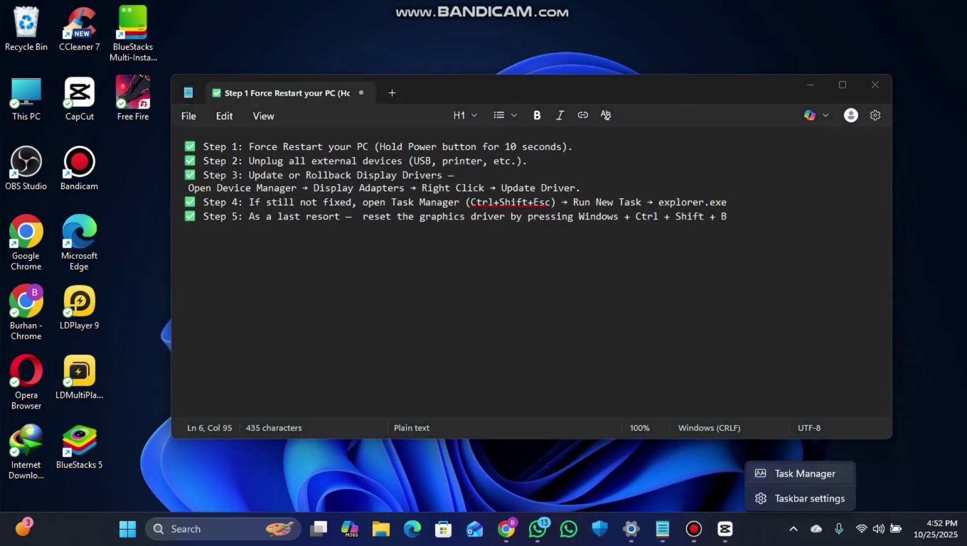
{"action": "left_click", "coordinate": [805, 474]}
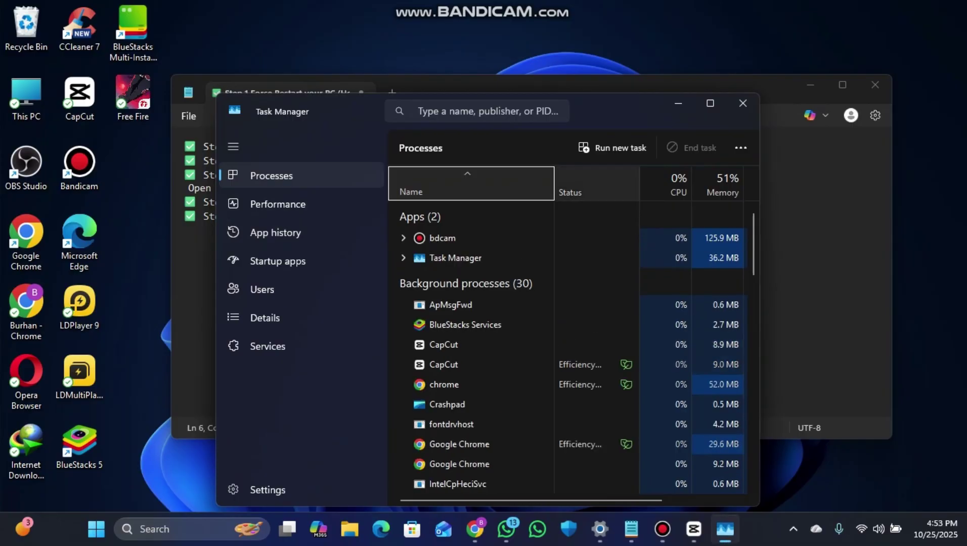
- Run explorer.exe as a new task, then close the File Explorer window
{"action": "mouse_move", "coordinate": [620, 103]}
{"action": "left_mouse_down"}
{"action": "mouse_move", "coordinate": [602, 276]}
{"action": "mouse_move", "coordinate": [608, 241]}
{"action": "left_mouse_up"}
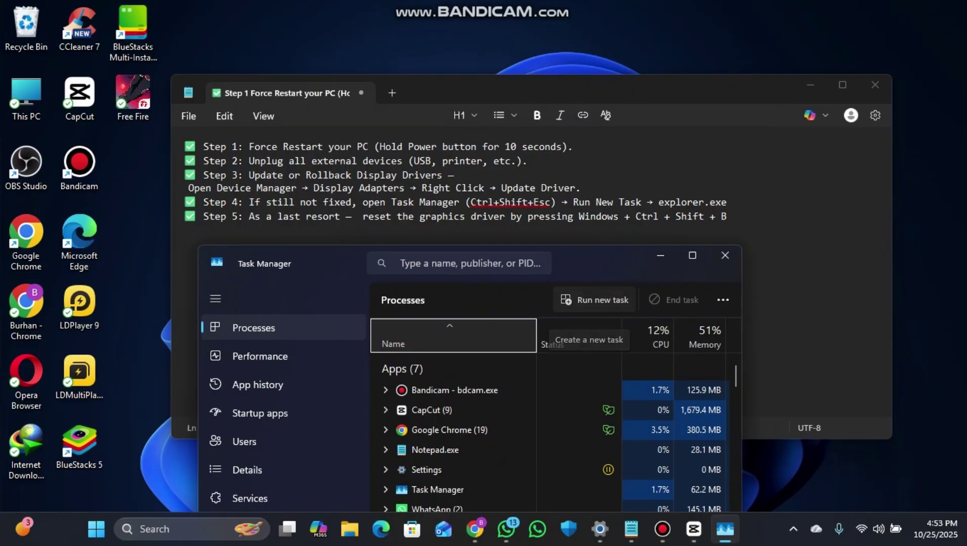
{"action": "left_click", "coordinate": [595, 300]}
{"action": "type", "text": "explorer.exe"}
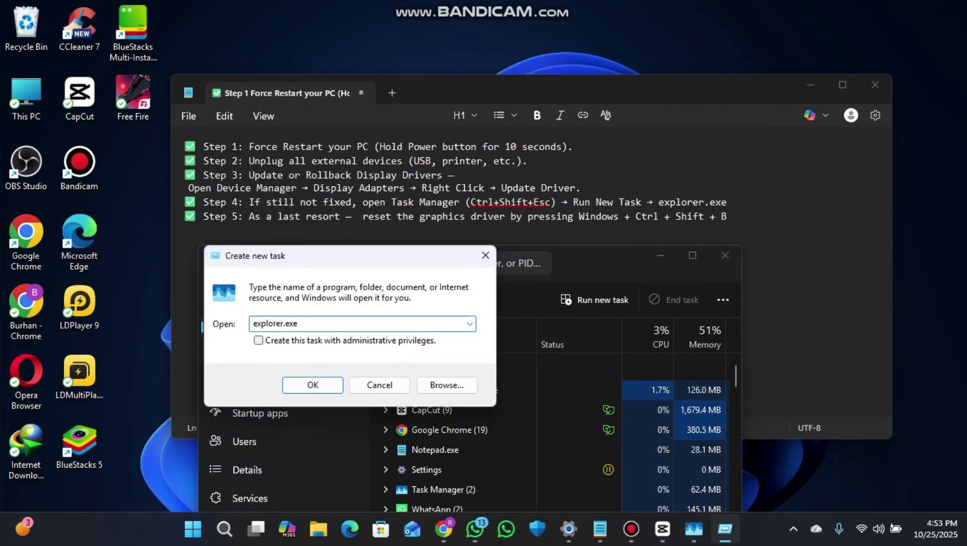
{"action": "key", "text": "Return"}
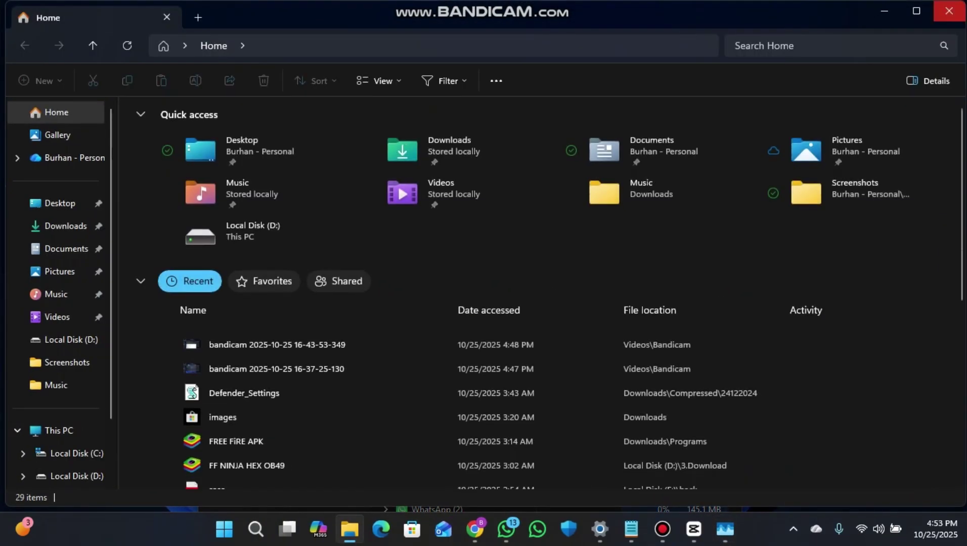
{"action": "left_click", "coordinate": [950, 11]}
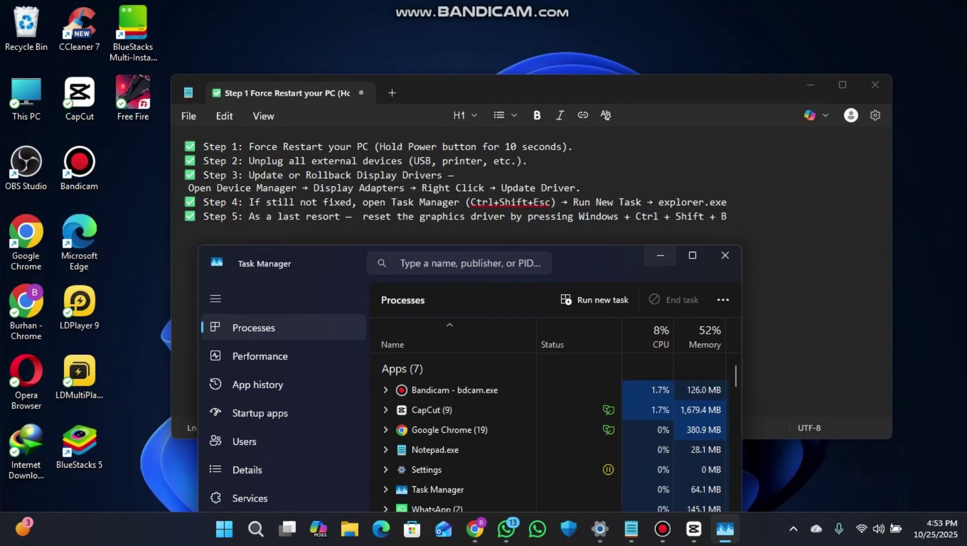
- Close Task Manager and reset the graphics driver with Win+Ctrl+Shift+B
{"action": "left_click", "coordinate": [725, 255]}
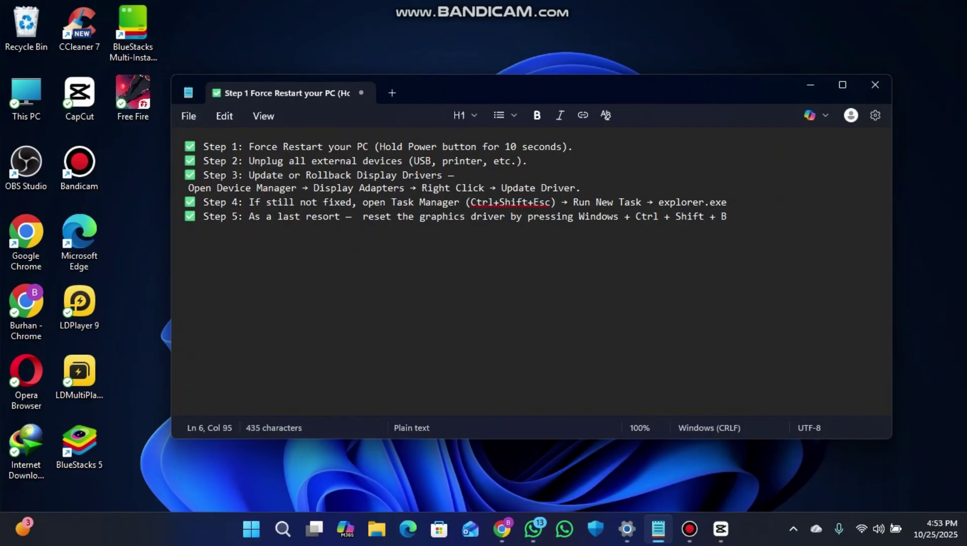
{"action": "key", "text": "super+ctrl+shift+b"}
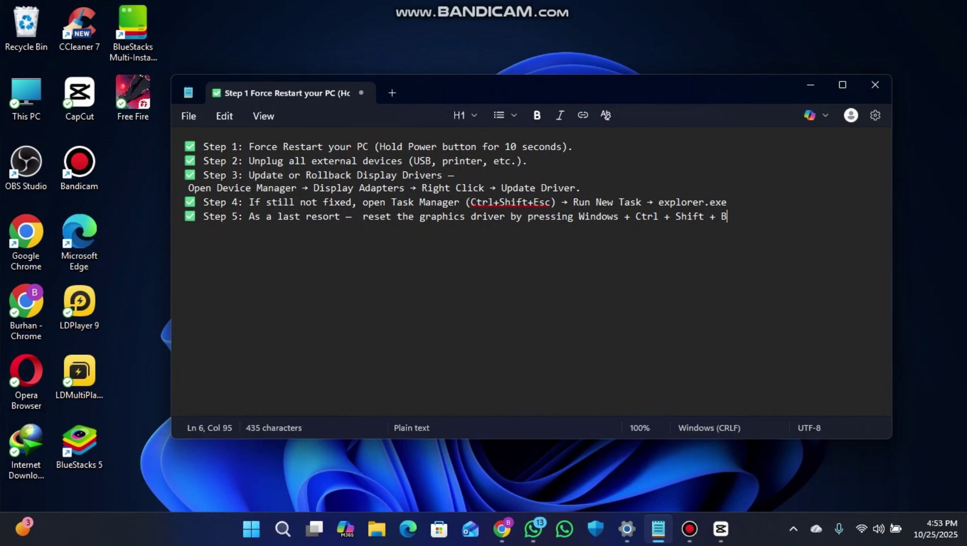